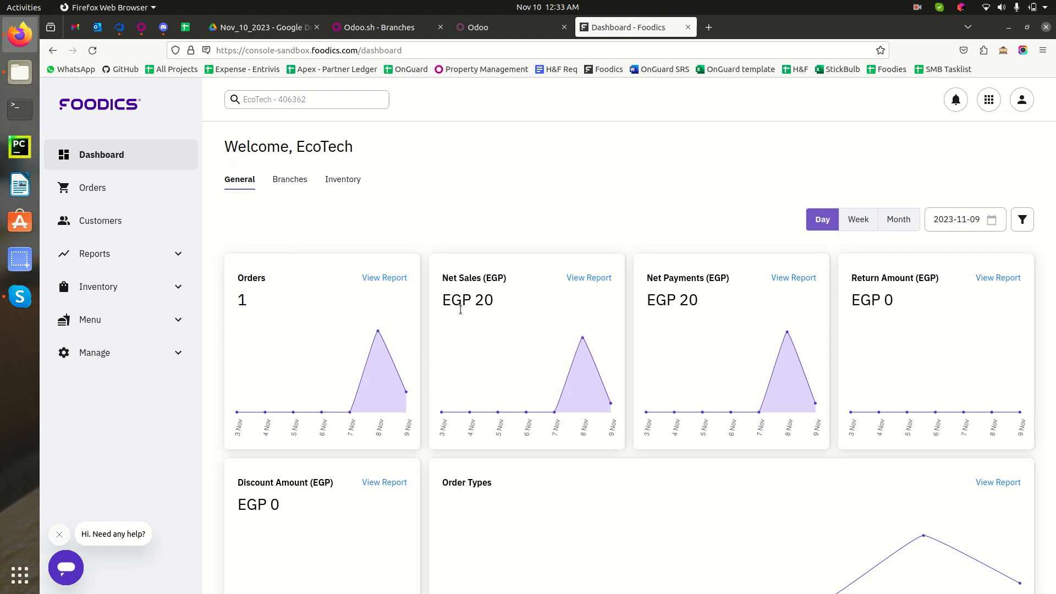
# Go to the Users page under Manage in the Foodics Console sidebar.
pyautogui.click(185, 358)
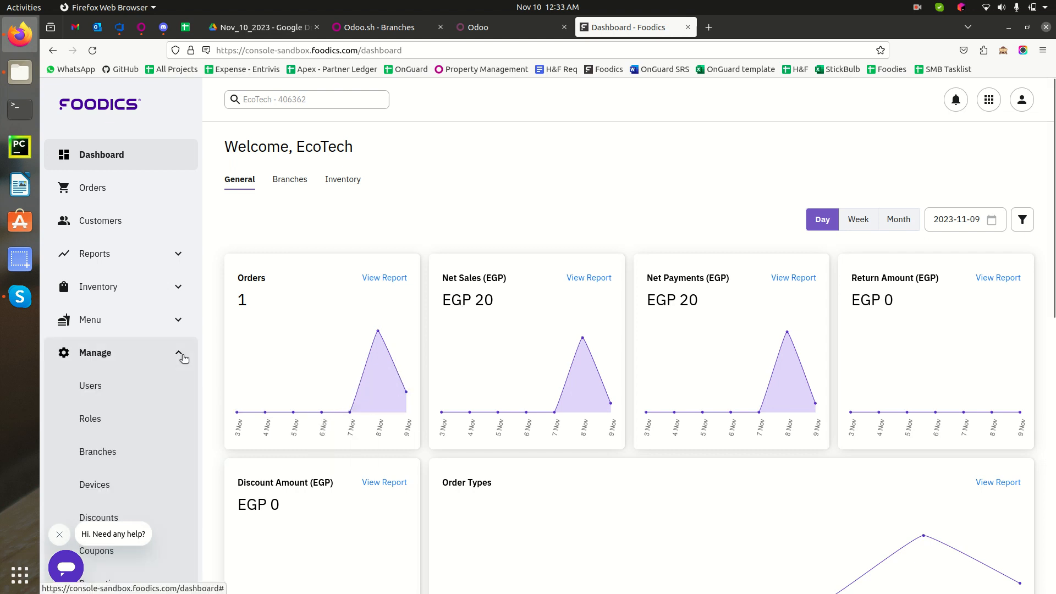
pyautogui.click(145, 383)
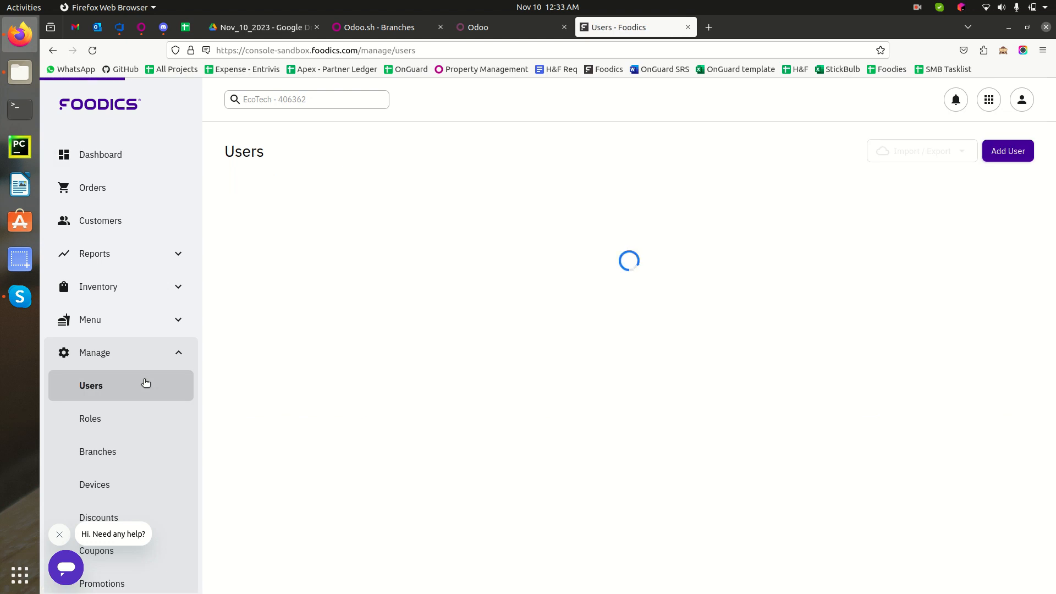
# Start a new user with the user's name and English as the language.
pyautogui.click(1008, 151)
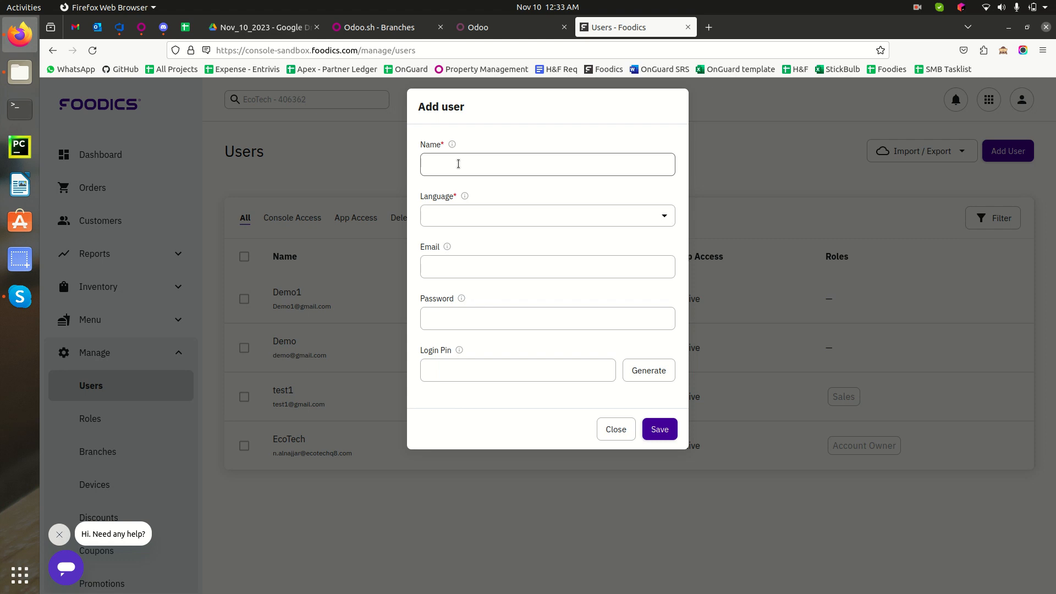
pyautogui.write('Shubh')
pyautogui.click(446, 216)
pyautogui.click(446, 251)
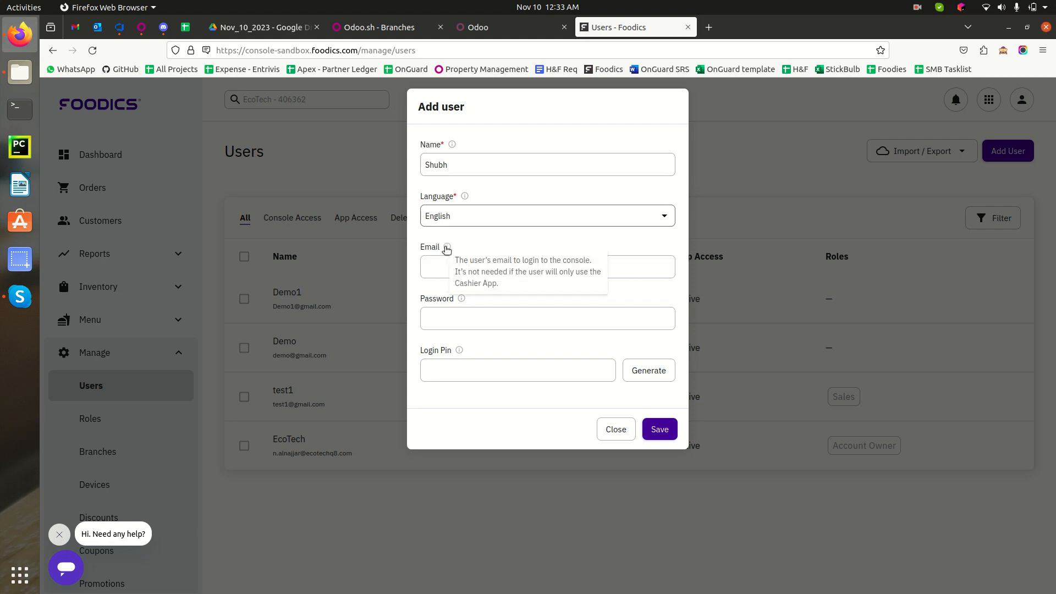
# Enter the new user's e-mail address, after checking the browser's saved logins.
pyautogui.click(447, 269)
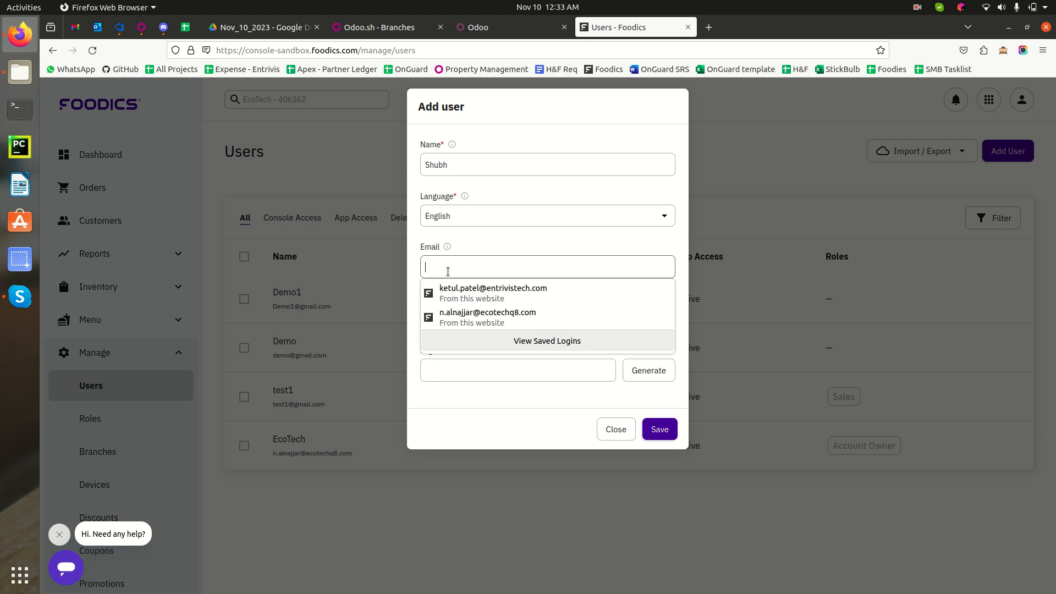
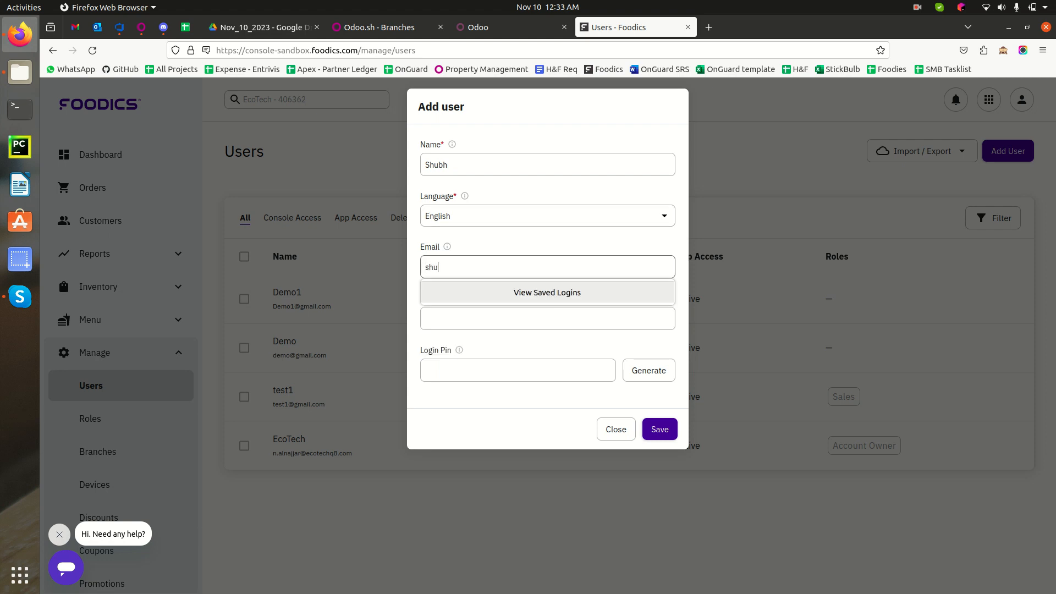
pyautogui.click(531, 297)
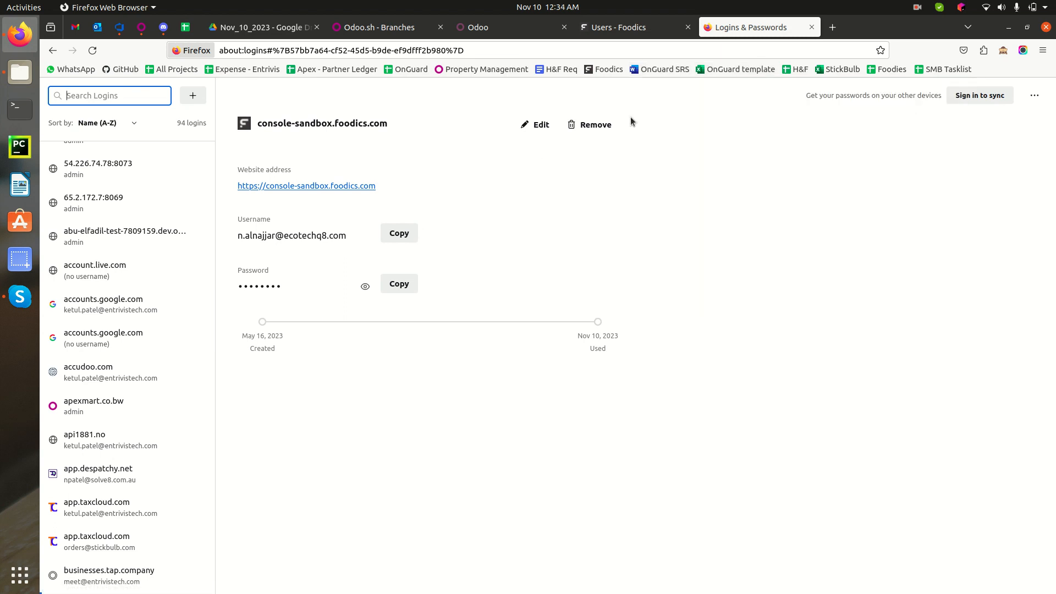
pyautogui.click(655, 37)
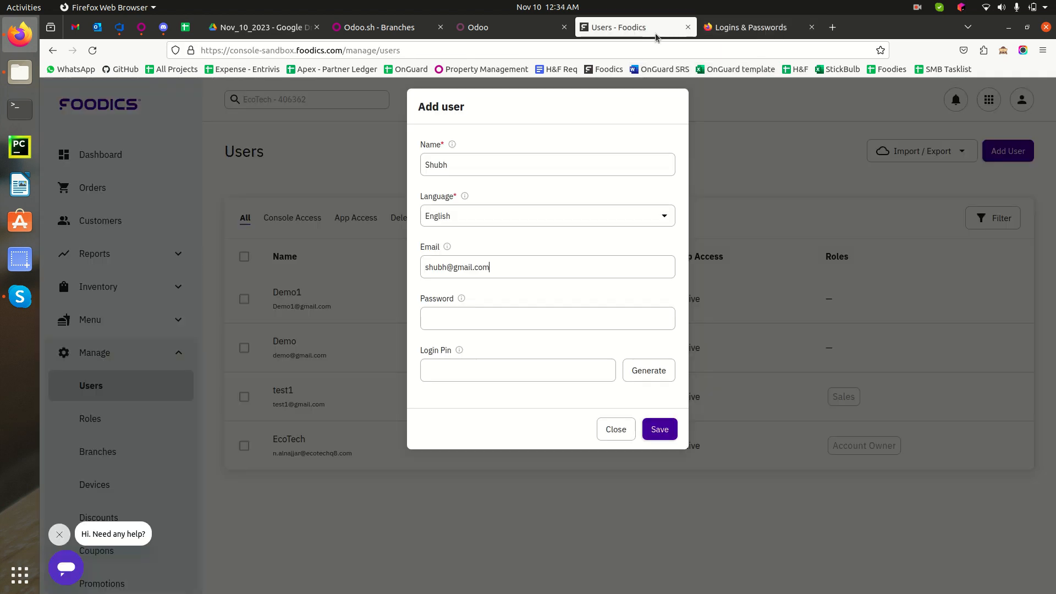
# Enter a password, generate a login PIN, and try saving the new user.
pyautogui.click(518, 248)
pyautogui.click(478, 315)
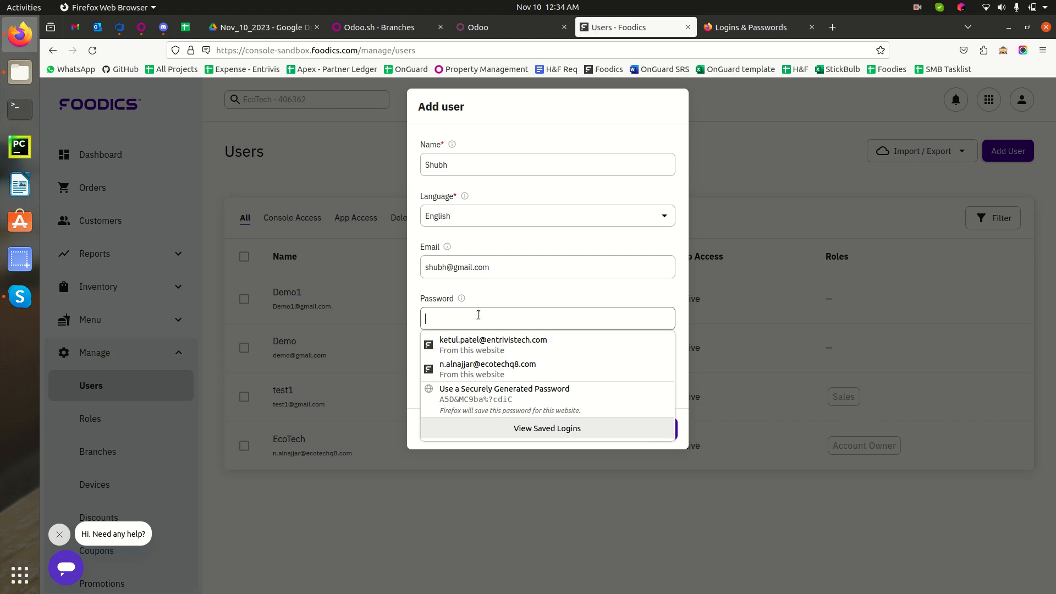
pyautogui.write('12')
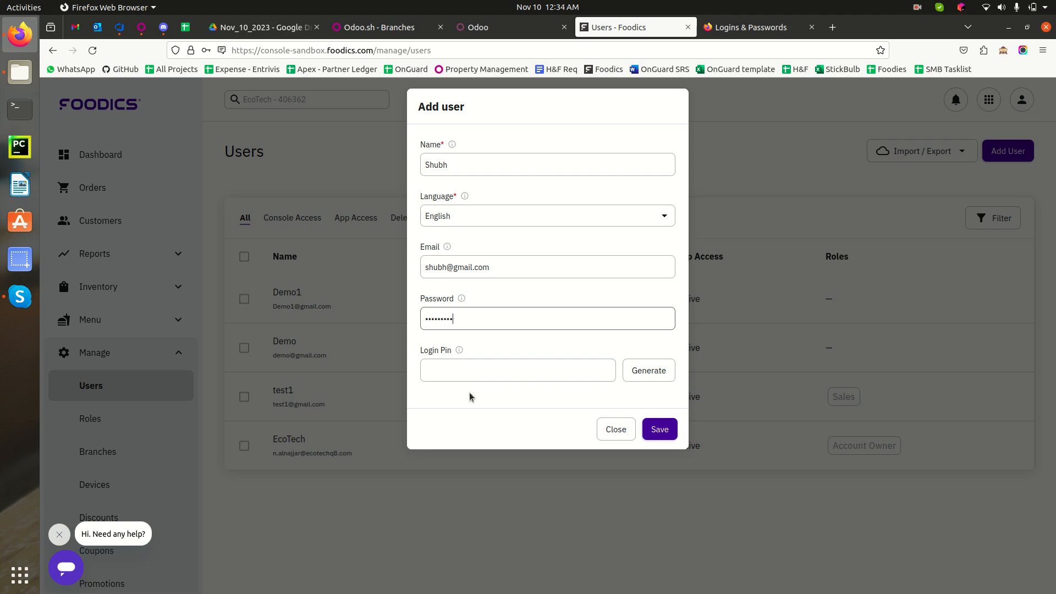
pyautogui.click(456, 372)
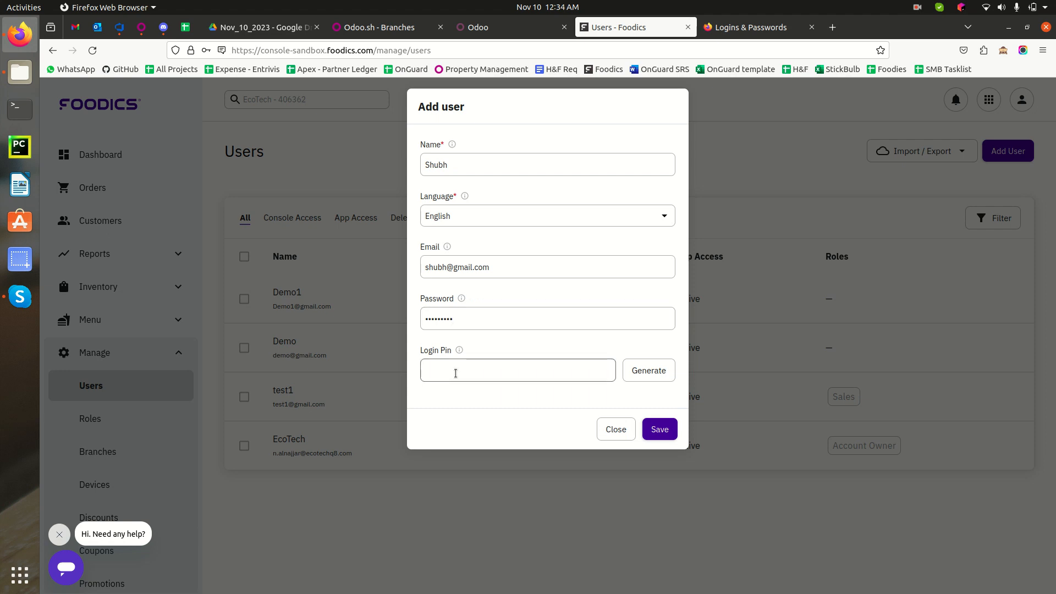
pyautogui.click(655, 371)
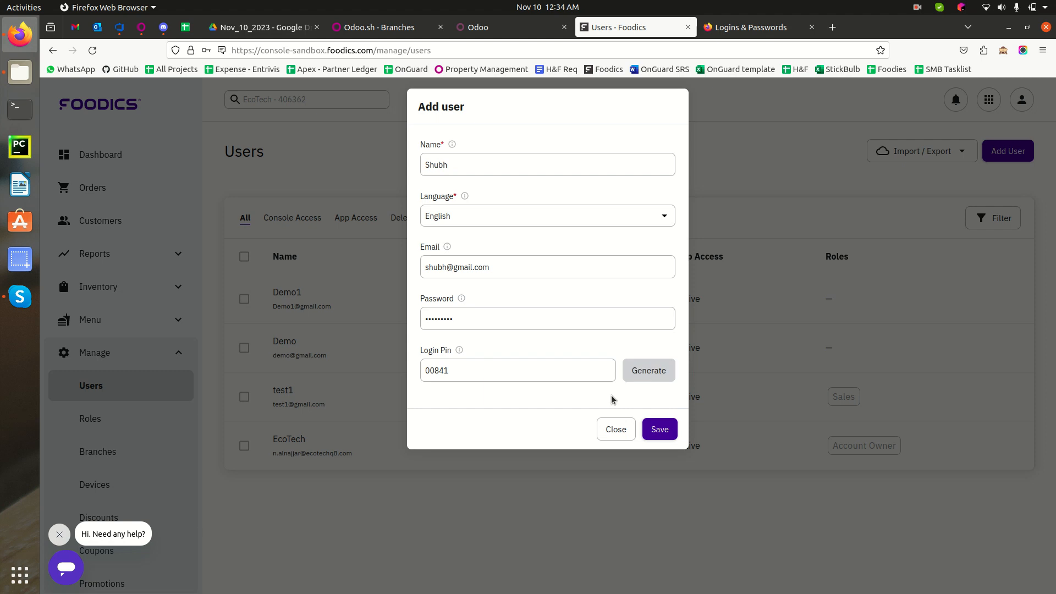
pyautogui.click(662, 429)
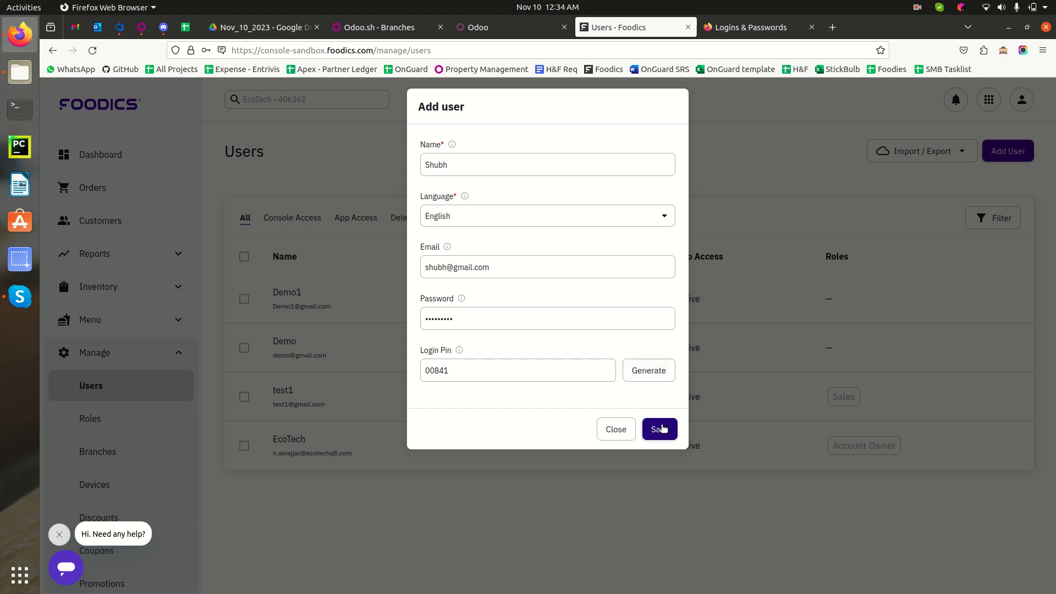
pyautogui.click(663, 428)
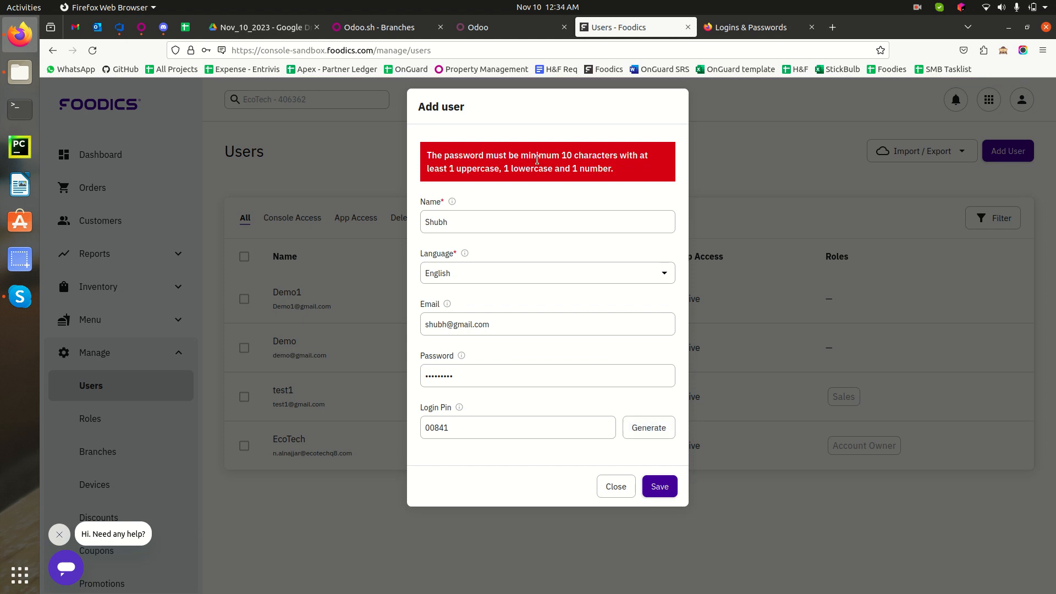
# Replace the rejected password with a longer one that meets the password rules.
pyautogui.doubleClick(473, 375)
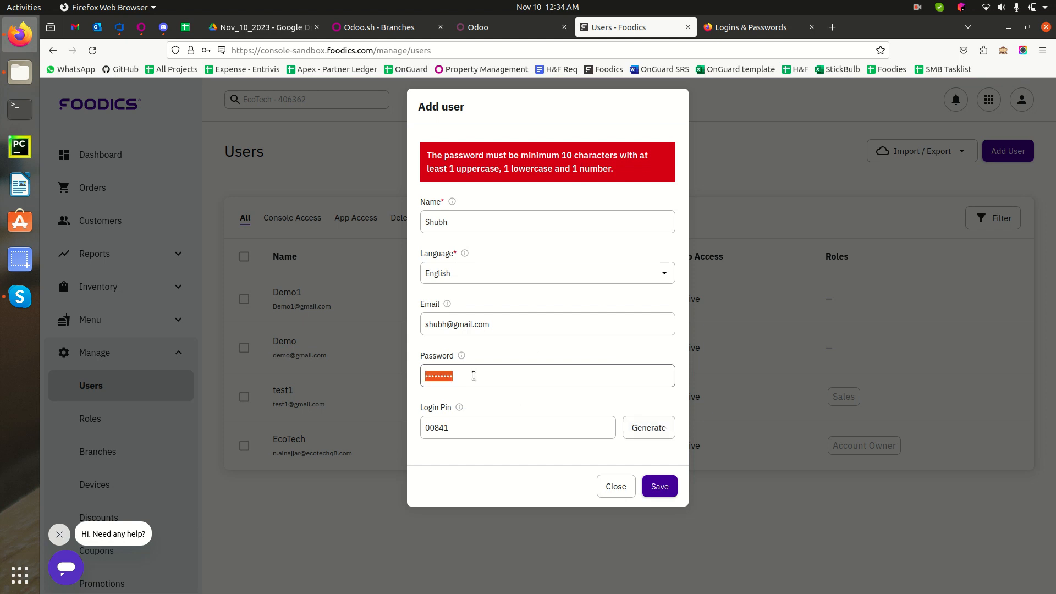
pyautogui.write('••••')
pyautogui.hotkey('shift', 'Left')
pyautogui.hotkey('shift', 'Left')
pyautogui.hotkey('shift', 'Left')
pyautogui.press('BackSpace')
# Save the user with the corrected password, then view the Users list under Console Access and All.
pyautogui.click(663, 487)
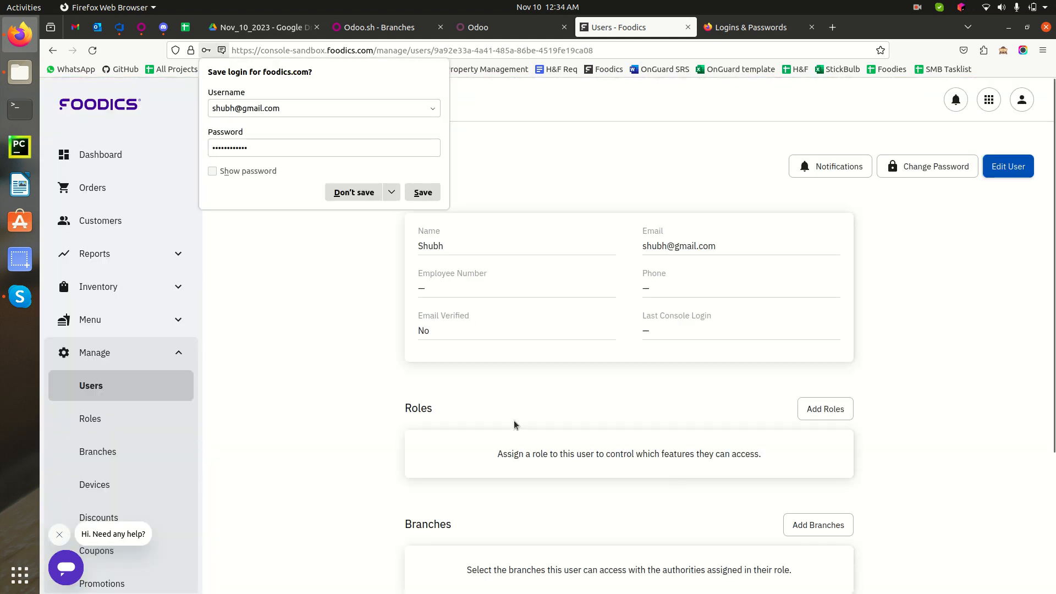
pyautogui.click(984, 326)
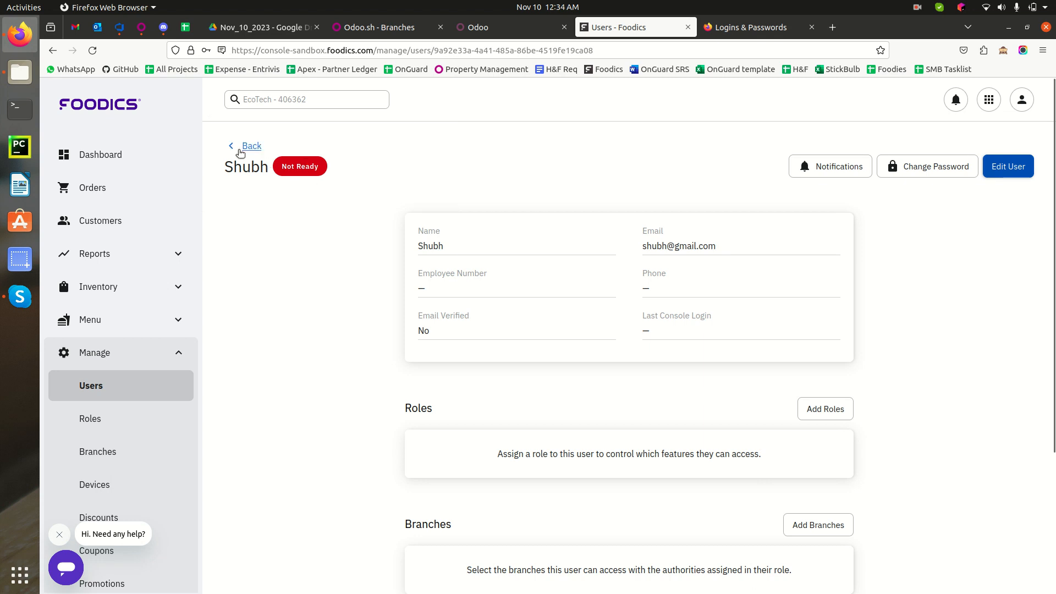
pyautogui.click(239, 146)
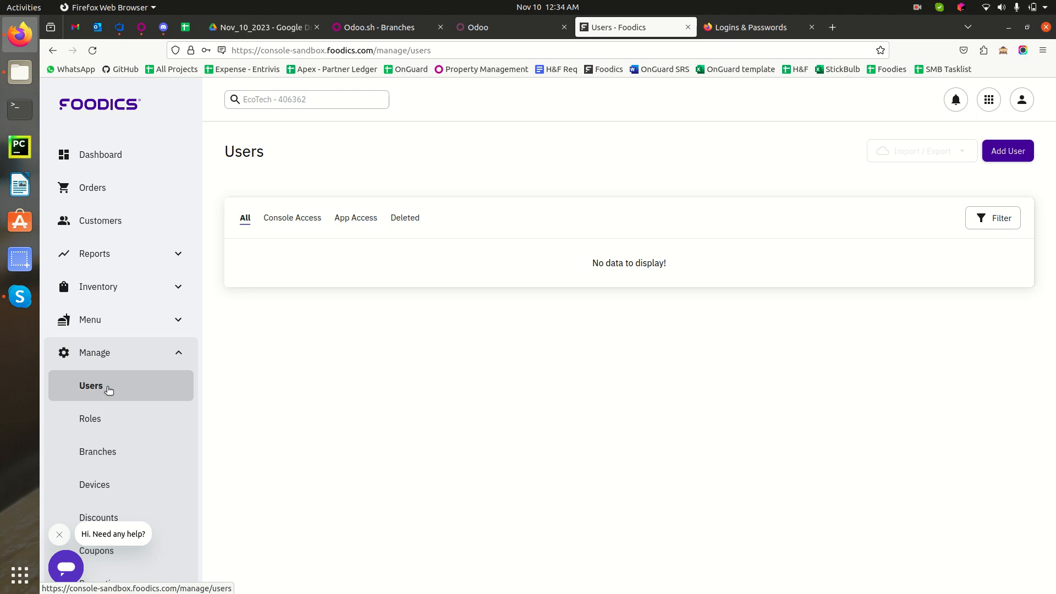
pyautogui.click(285, 217)
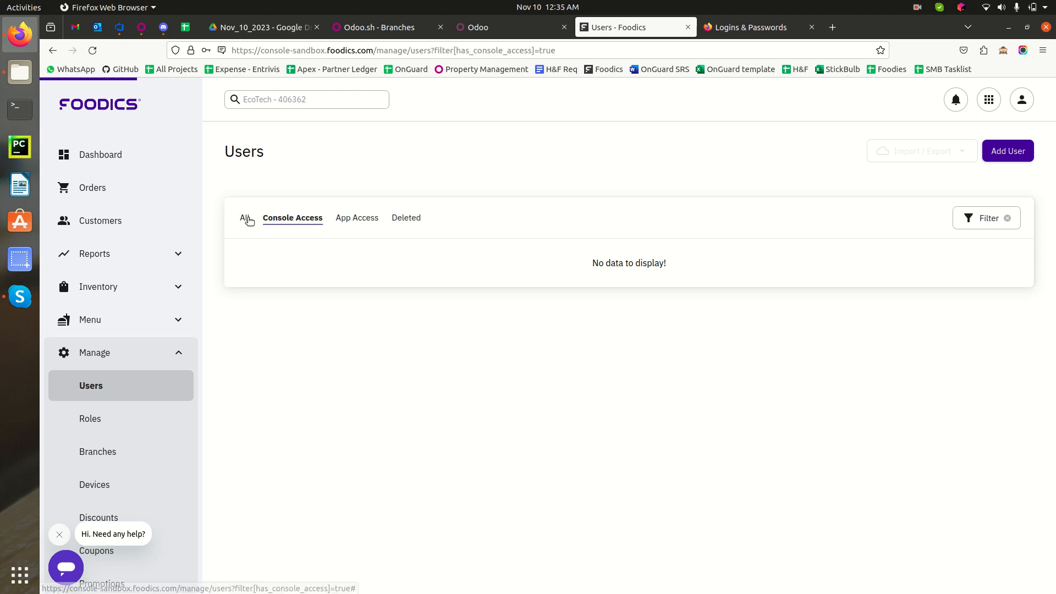
pyautogui.click(246, 218)
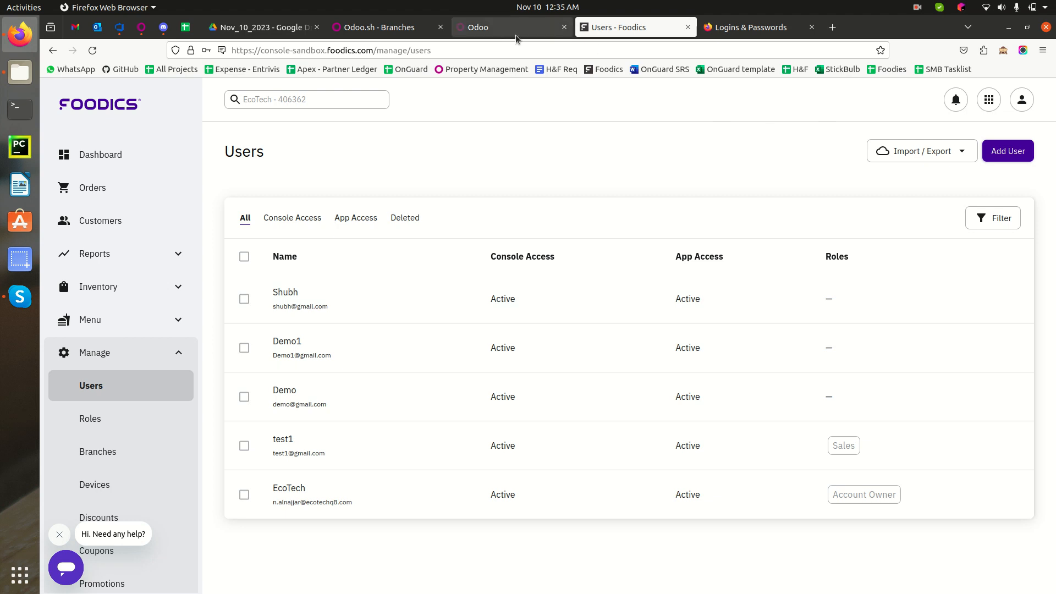
# In Odoo, open the My Foodics Connector record from the Foodics Connector app.
pyautogui.click(498, 28)
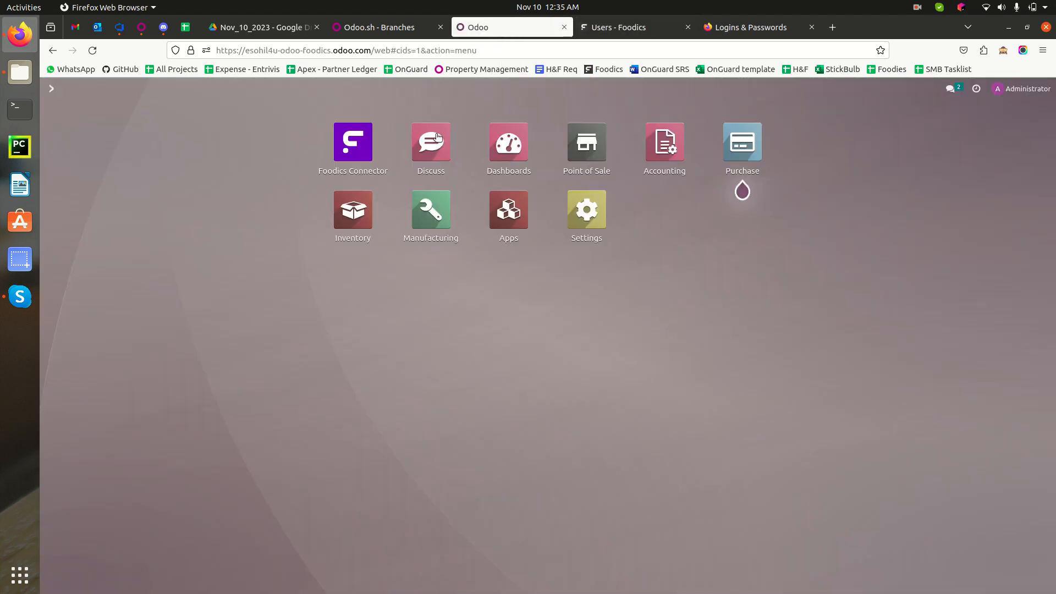
pyautogui.click(353, 148)
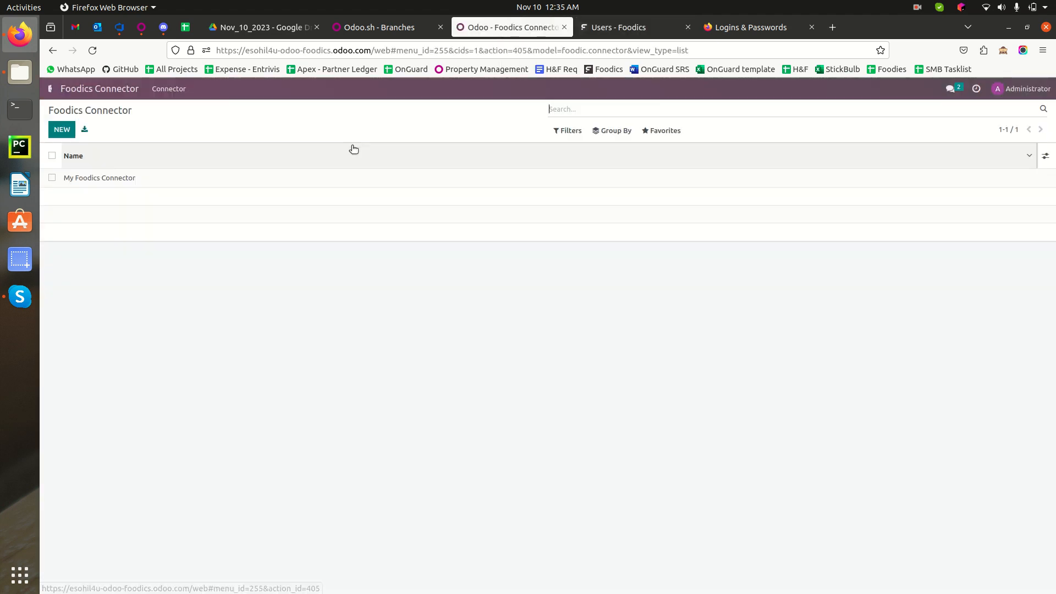
pyautogui.click(166, 177)
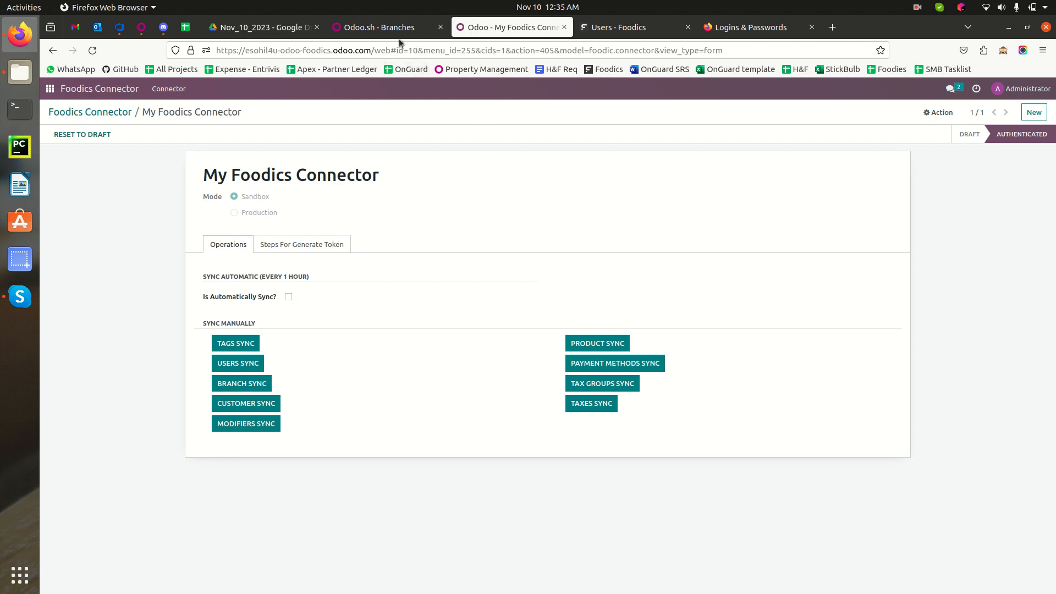
# Duplicate the connector tab and bring the copy back to Odoo's apps home screen.
pyautogui.rightClick(479, 30)
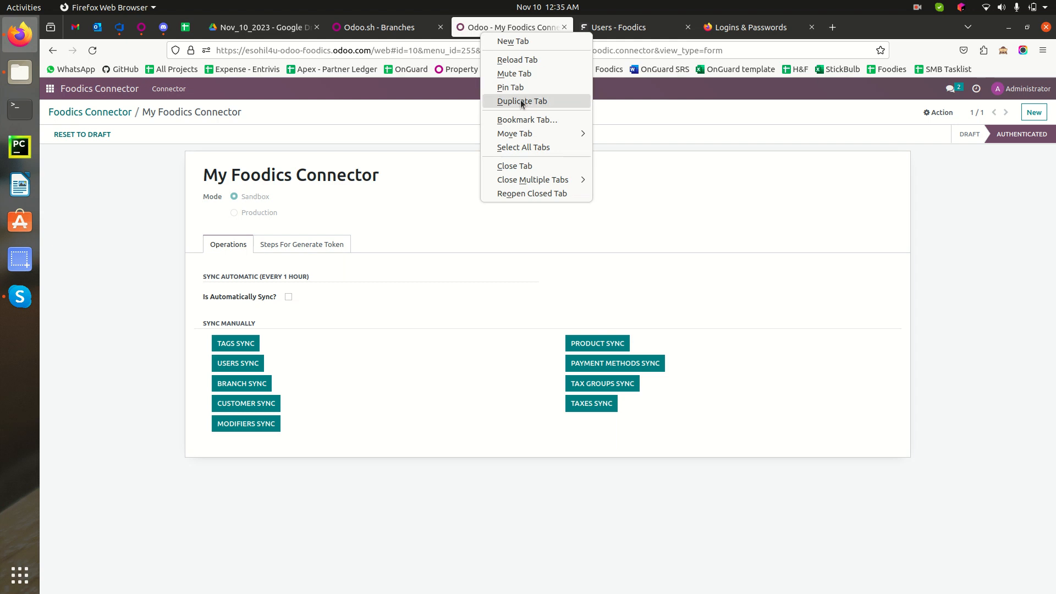
pyautogui.click(520, 100)
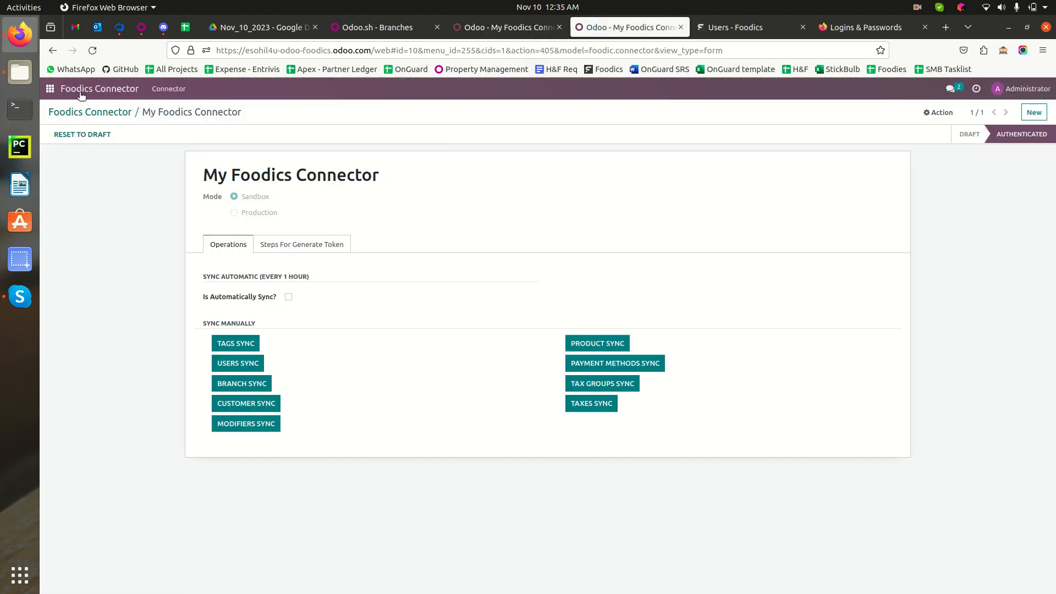
pyautogui.click(50, 89)
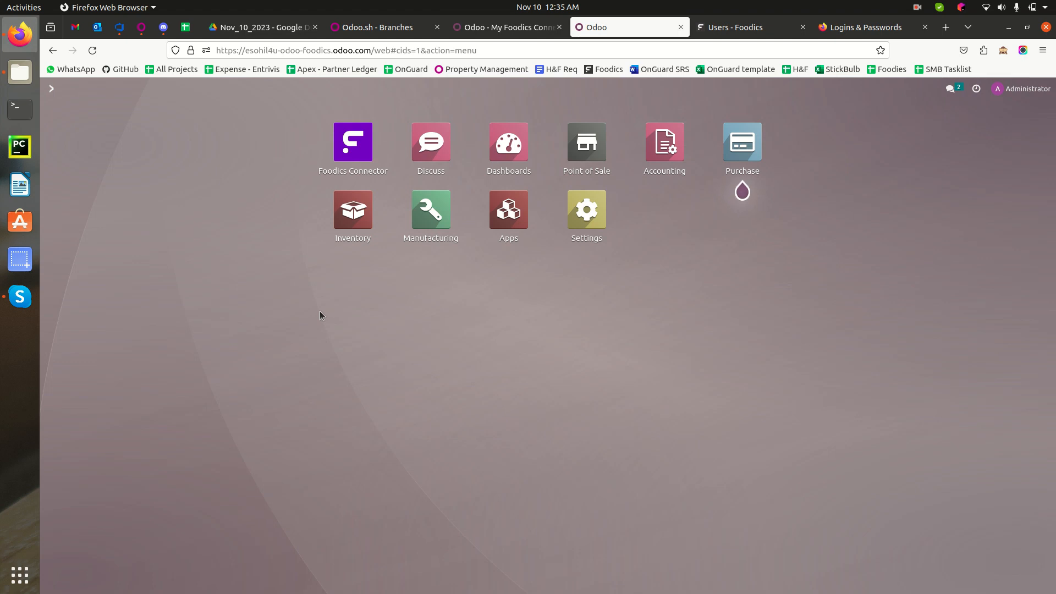
# Open Settings / Users & Companies / Users via the 'user' search, then return to My Foodics Connector.
pyautogui.write('user')
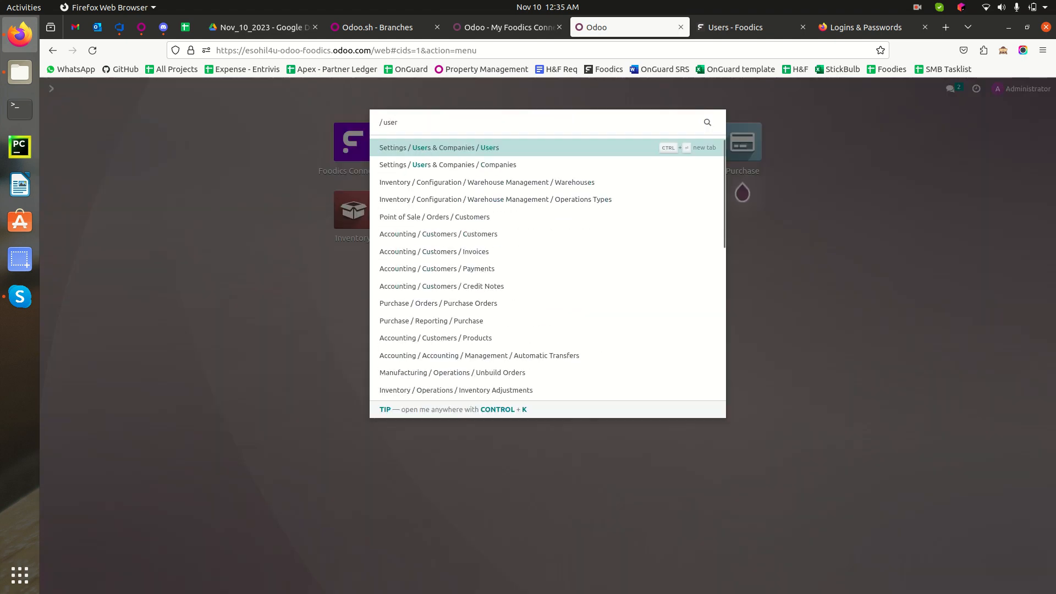
pyautogui.press('Return')
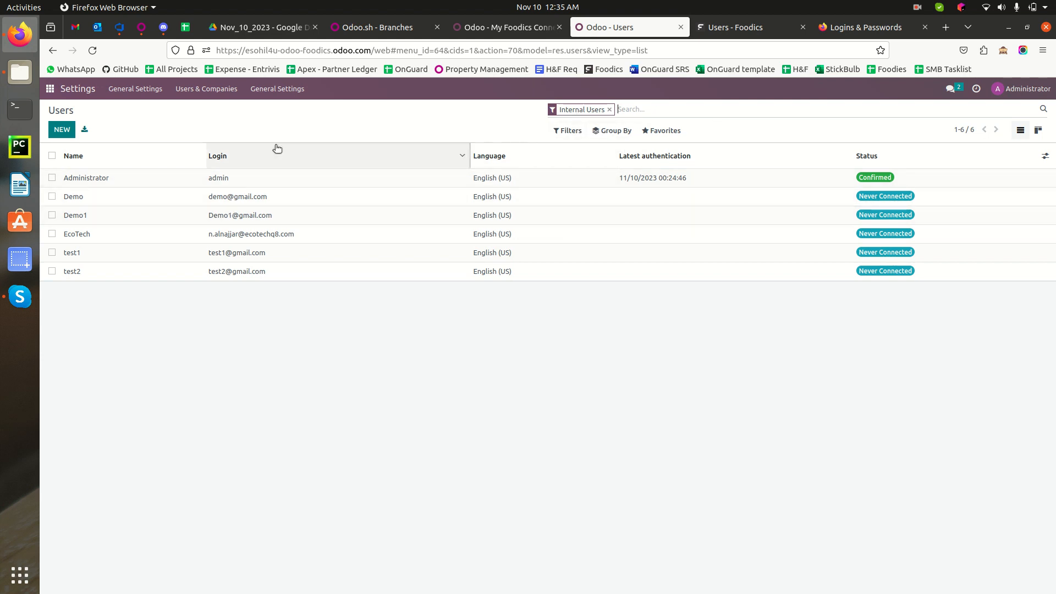
pyautogui.click(517, 30)
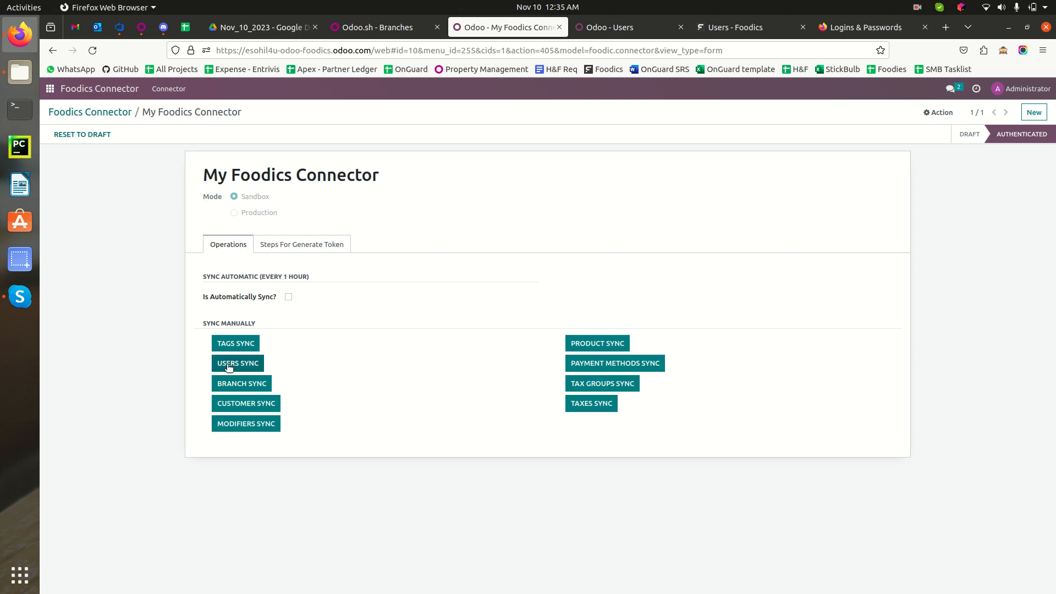
# Run USERS SYNC on My Foodics Connector and confirm the 'Users Sync Successfully' message.
pyautogui.click(254, 368)
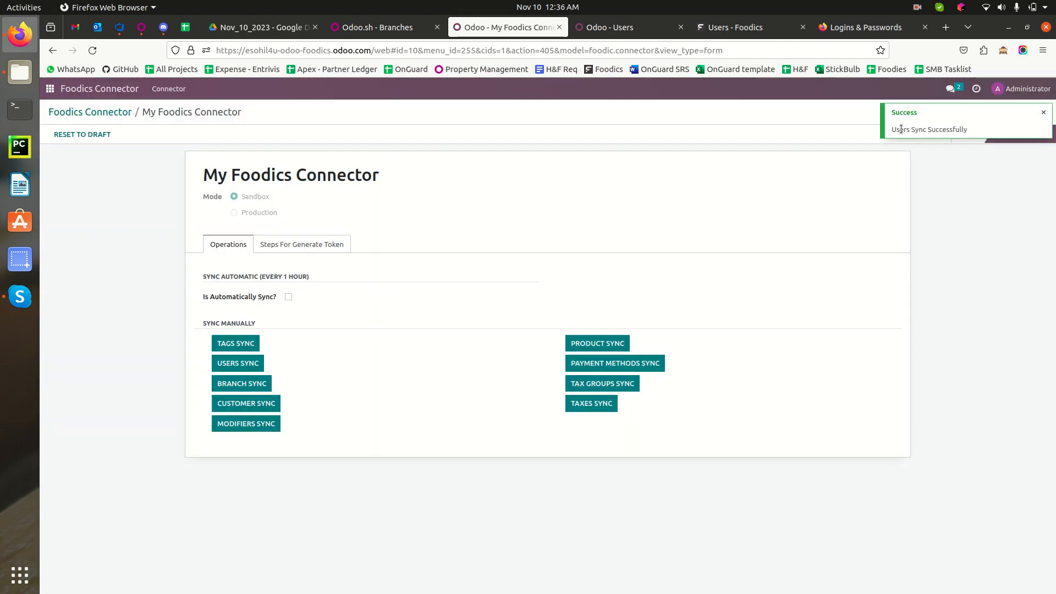
pyautogui.tripleClick(928, 129)
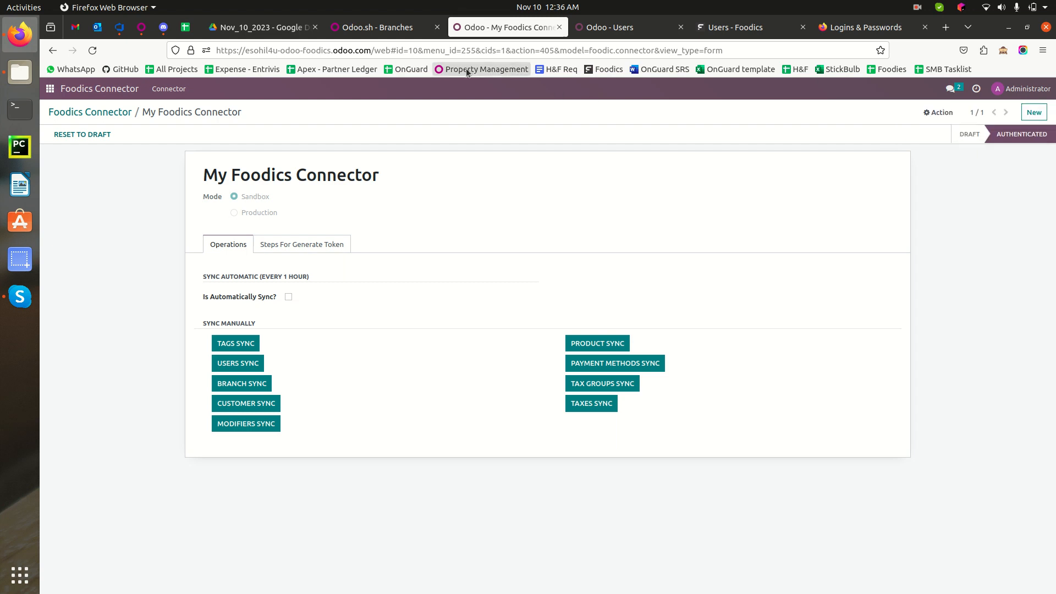
# Reload the Odoo Users list, open the newly synced Foodics user, then return to the list.
pyautogui.click(616, 26)
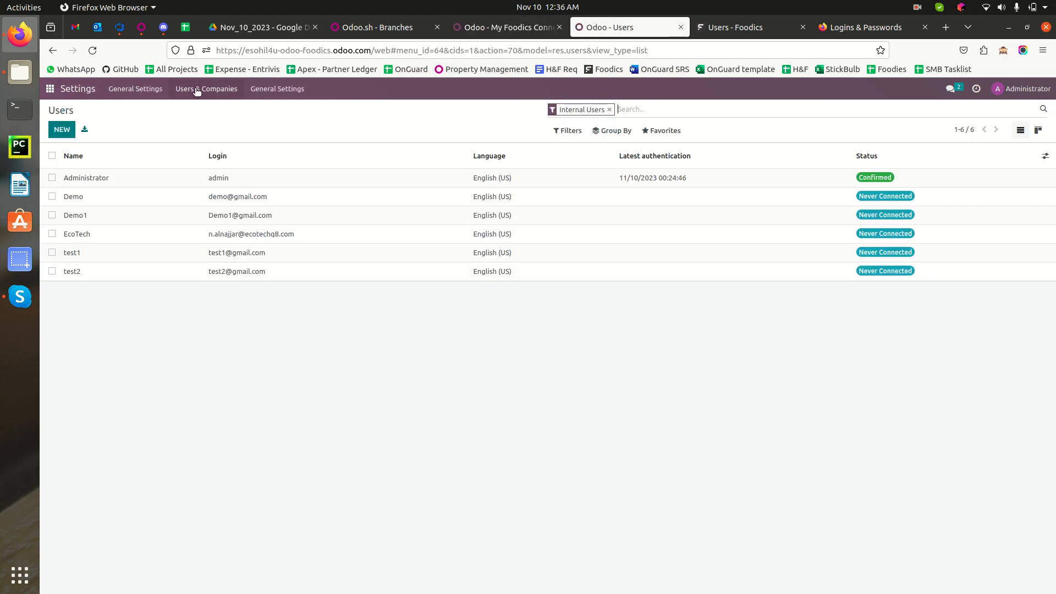
pyautogui.click(93, 51)
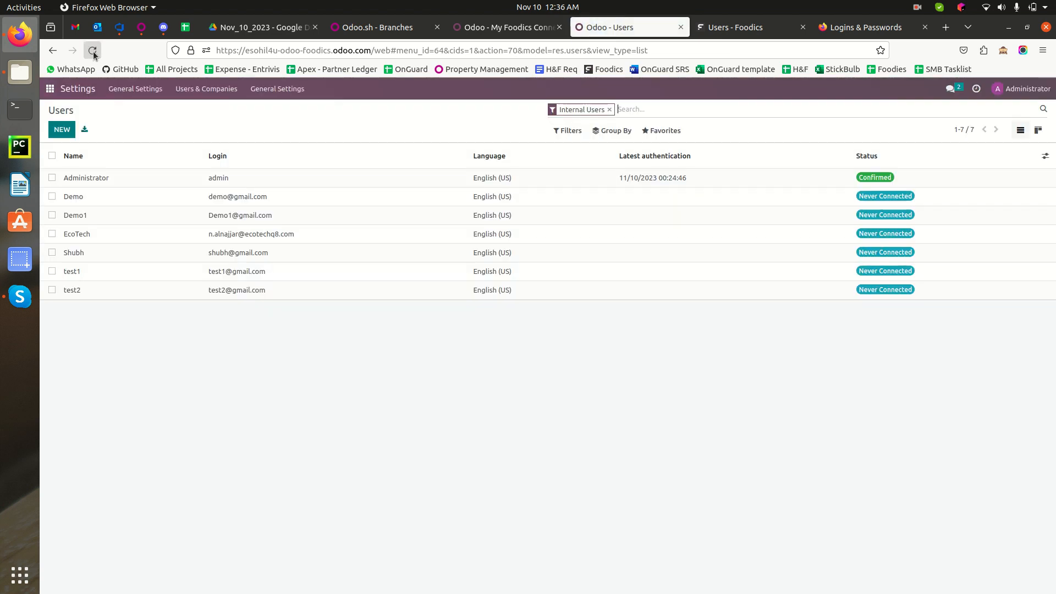
pyautogui.click(79, 259)
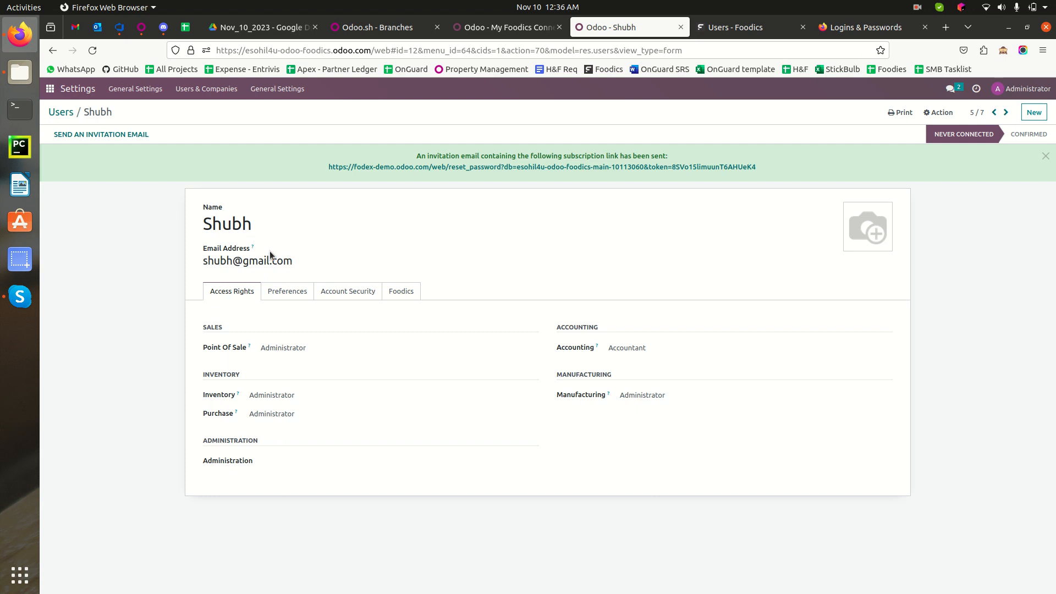
pyautogui.click(63, 114)
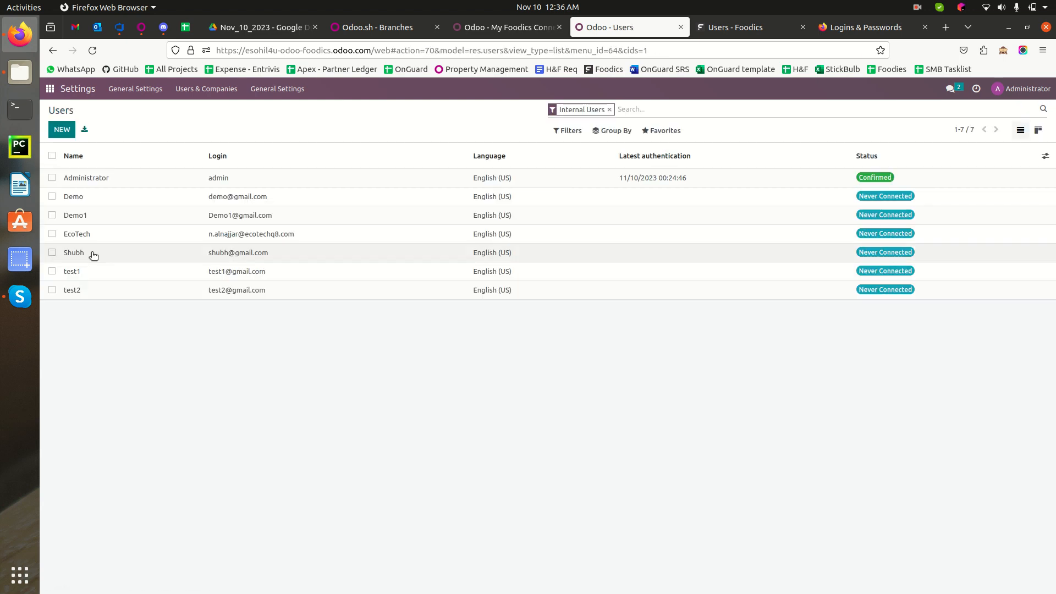